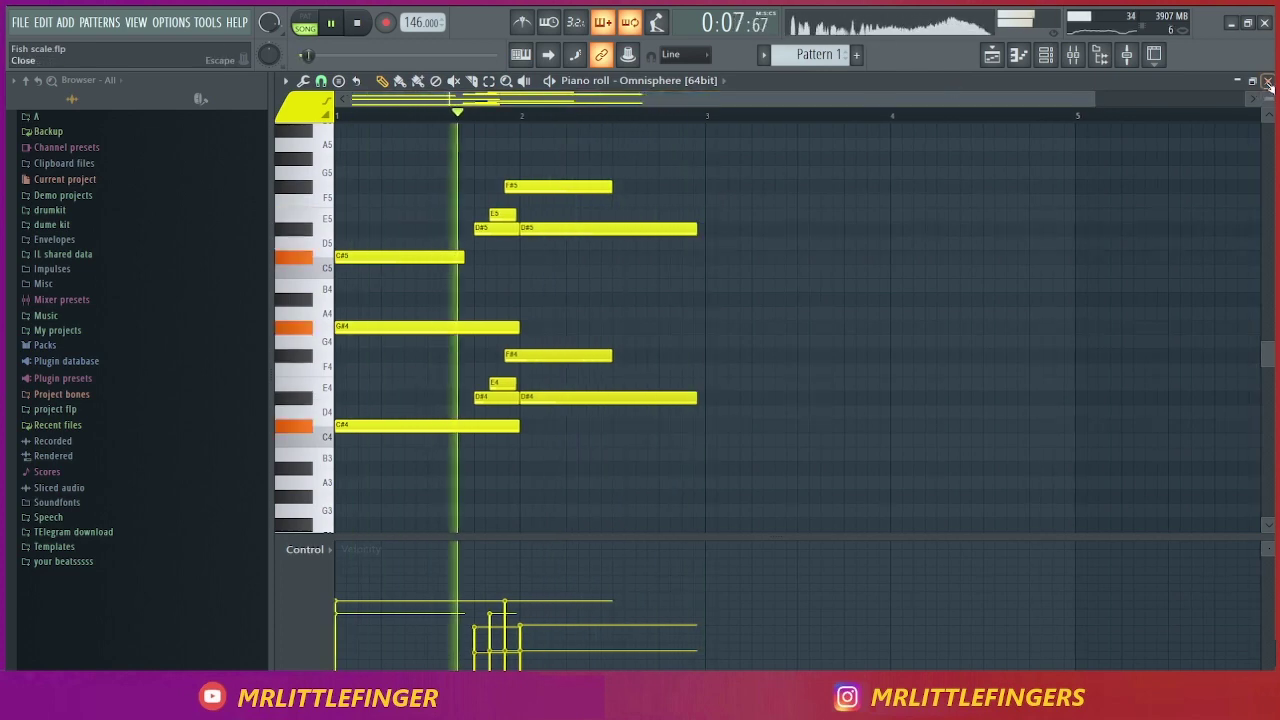
# Show the playlist, examine Pattern 3's Hat 6 and Snare 5 notes in the piano roll, and return to the playlist
pyautogui.press('F5')
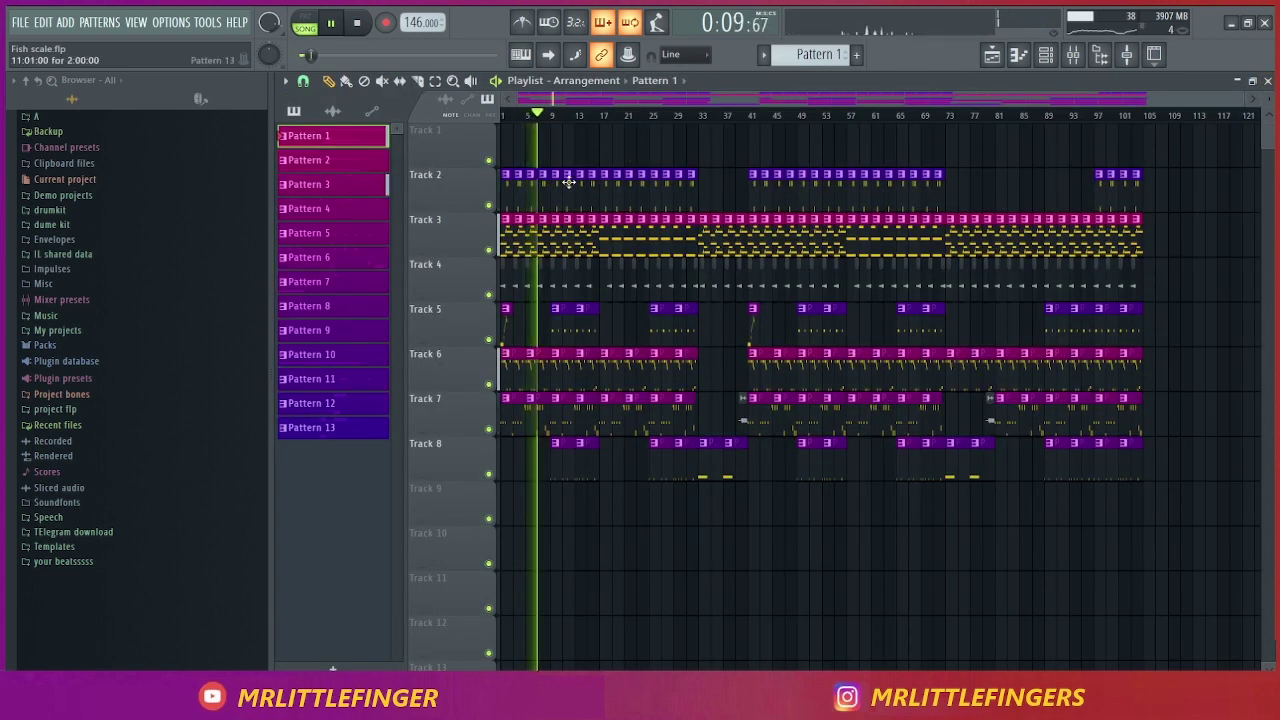
pyautogui.doubleClick(558, 360)
pyautogui.moveTo(756, 105); pyautogui.dragTo(645, 105)
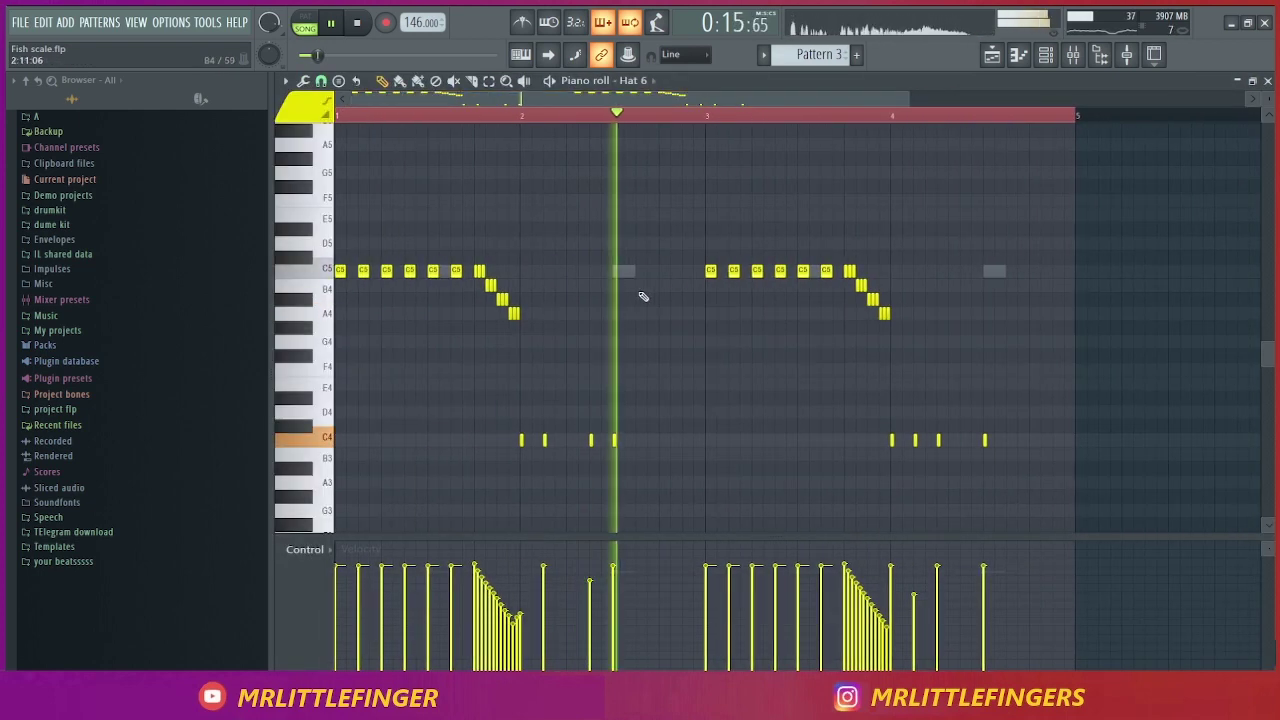
pyautogui.rightClick(625, 273)
pyautogui.rightClick(625, 273)
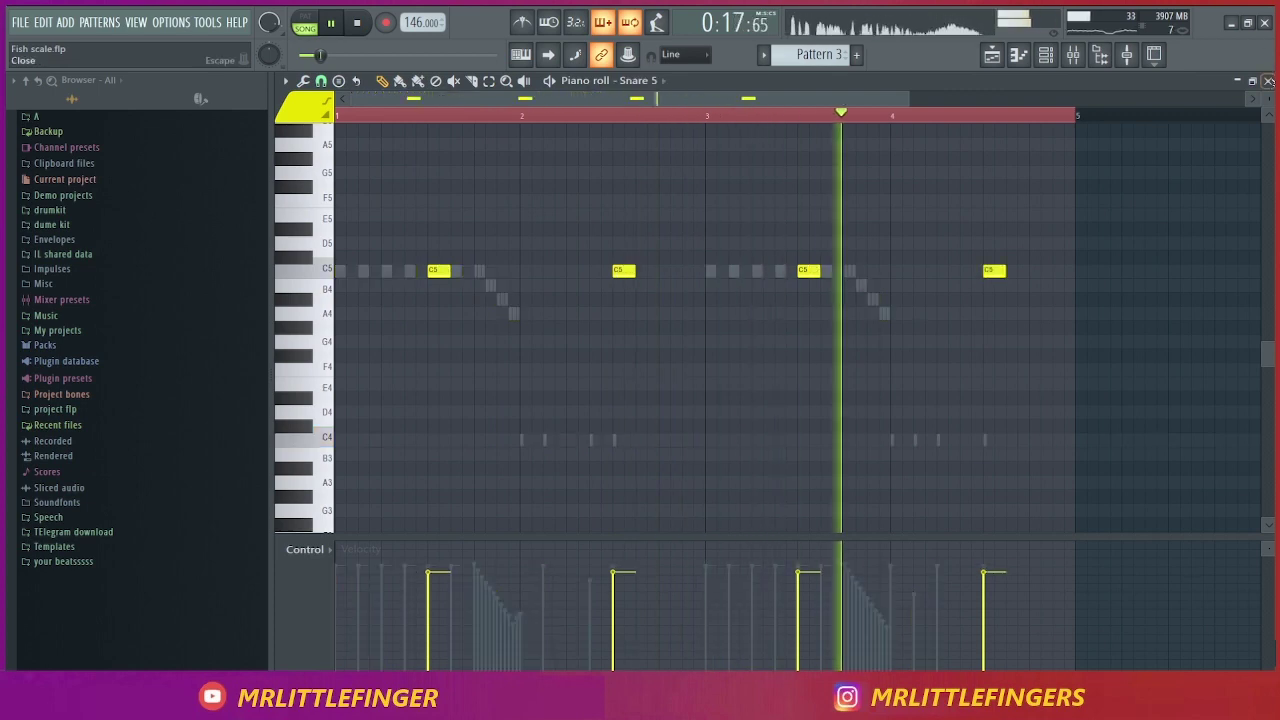
pyautogui.click(1267, 81)
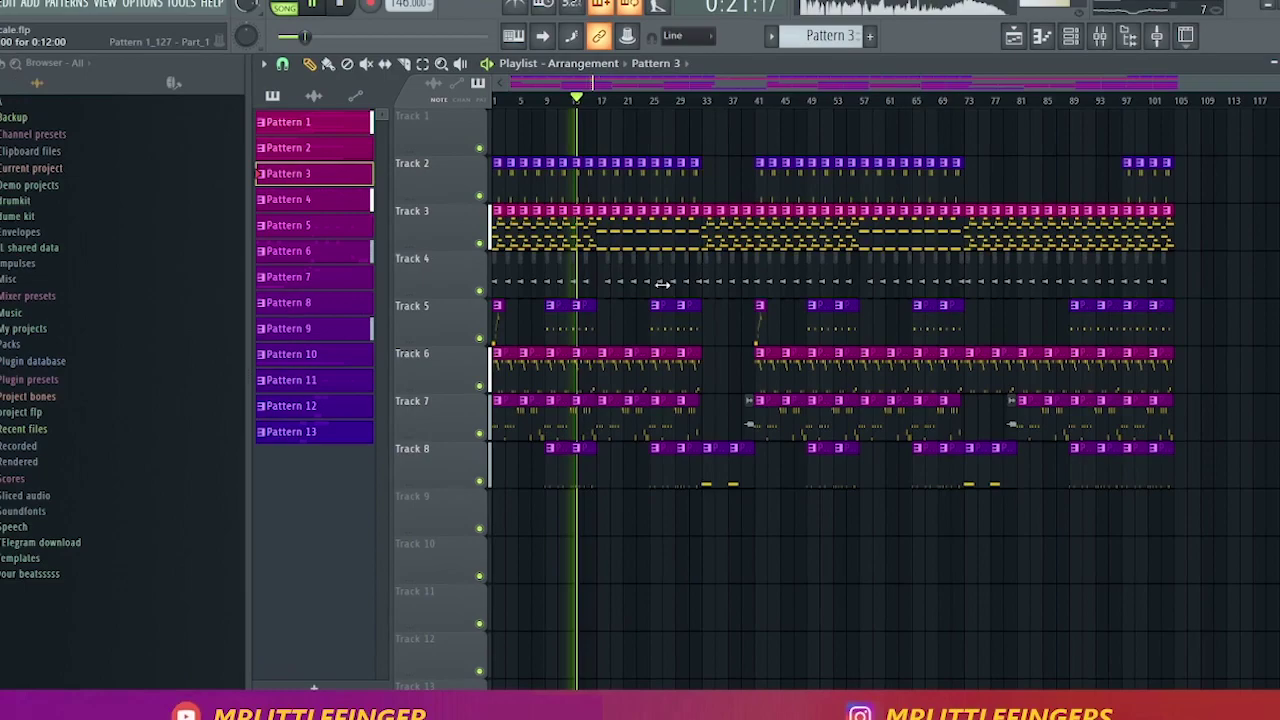
# Select a run of the audio clips on Track 4 and clear the selection again
pyautogui.moveTo(673, 289); pyautogui.dragTo(559, 286)
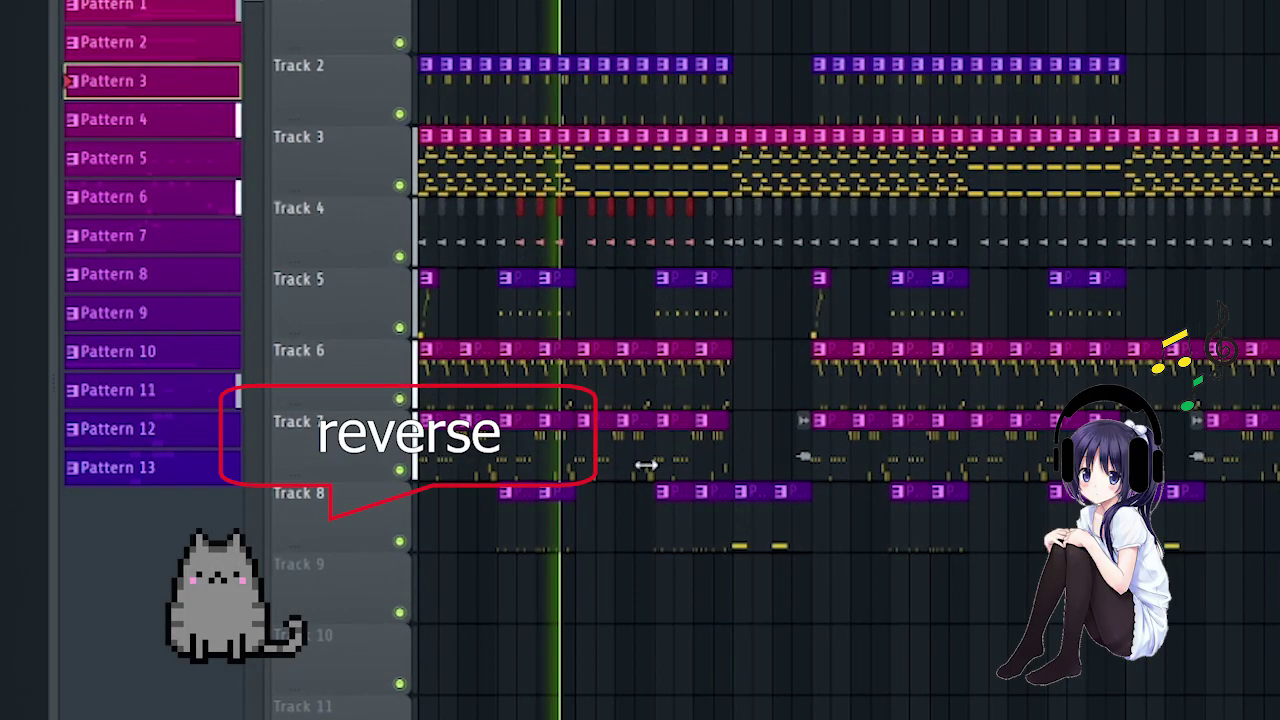
pyautogui.keyDown('ctrl'); pyautogui.click(598, 522); pyautogui.keyUp('ctrl')
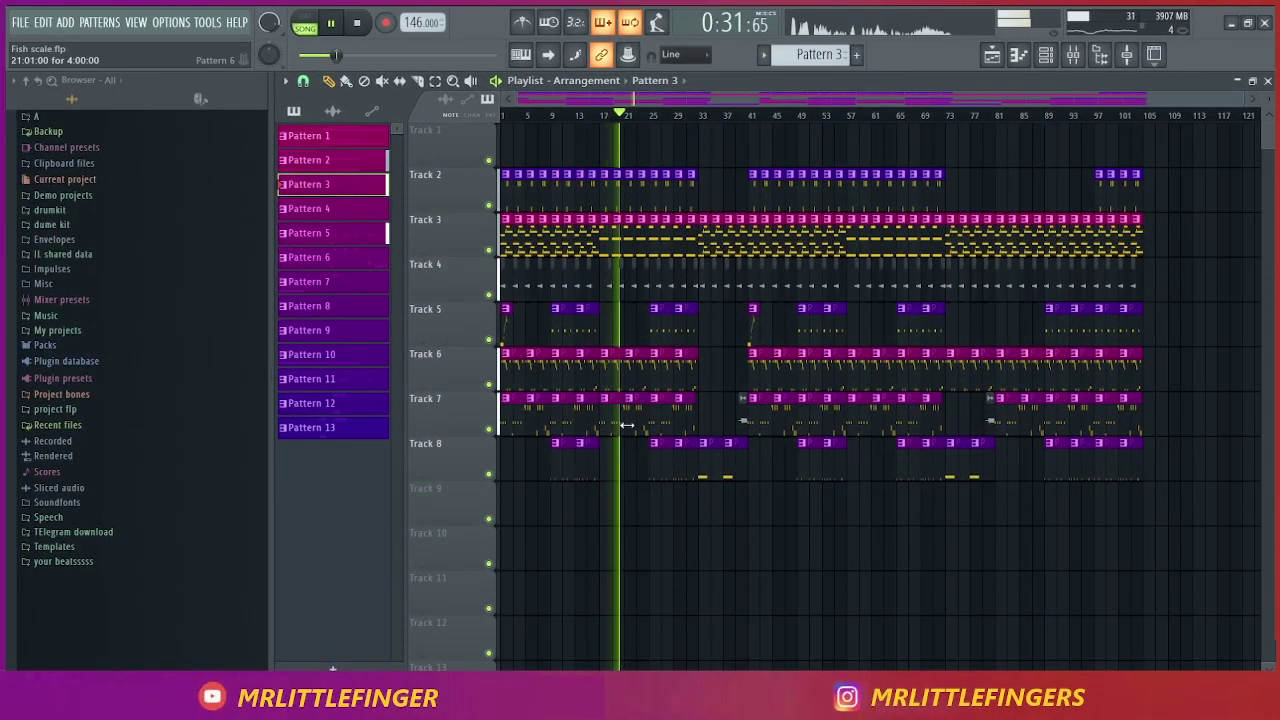
# Examine the 808 notes of Pattern 6 in the piano roll and return to the playlist
pyautogui.doubleClick(634, 424)
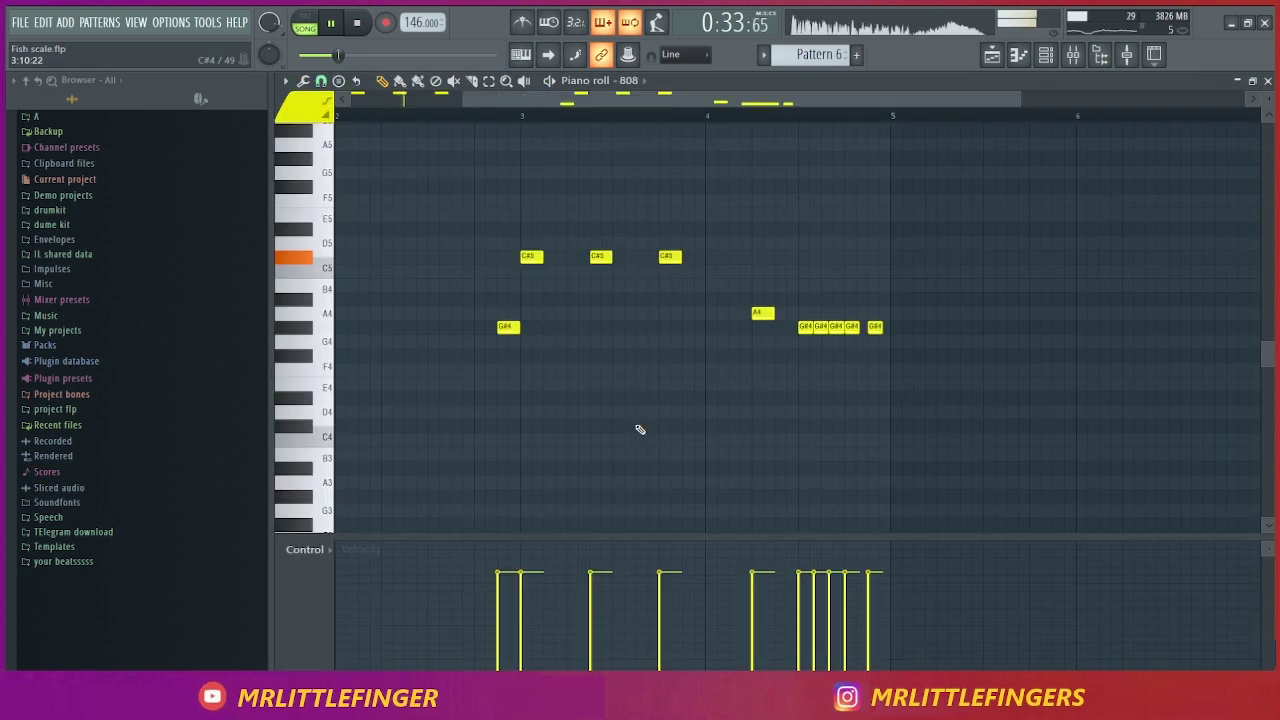
pyautogui.scroll(2, 737, 186)
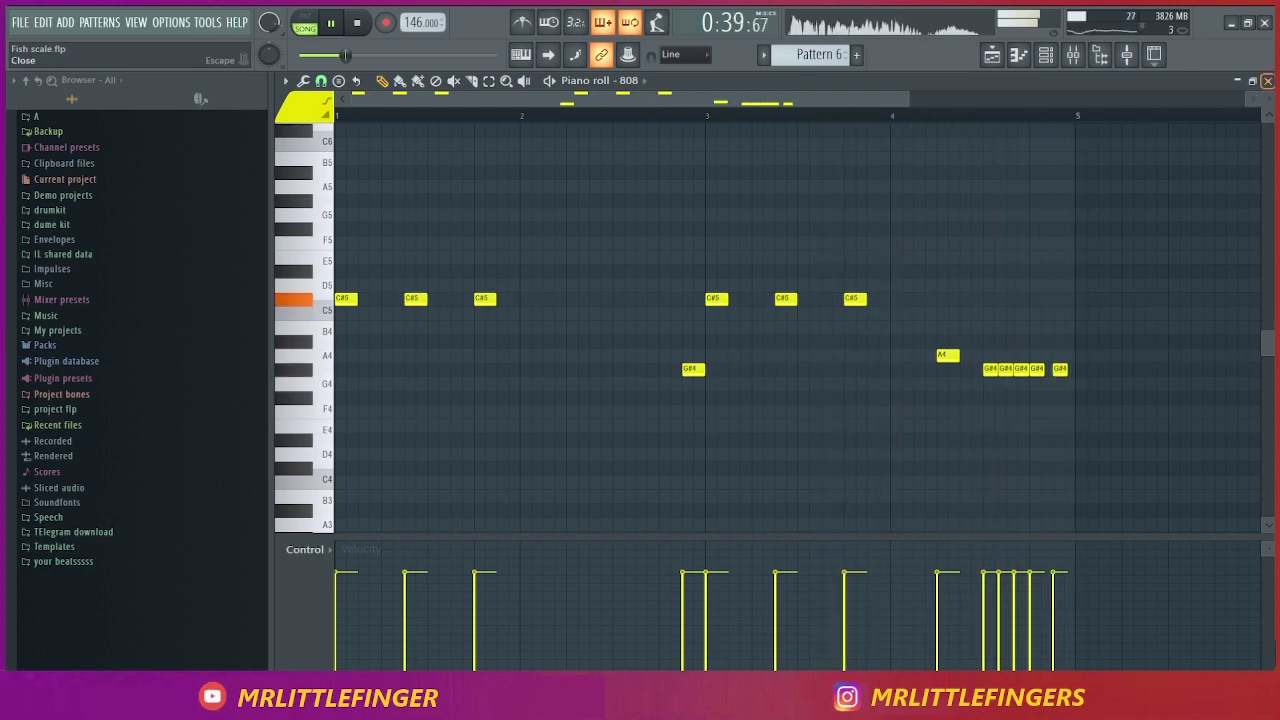
pyautogui.click(1267, 80)
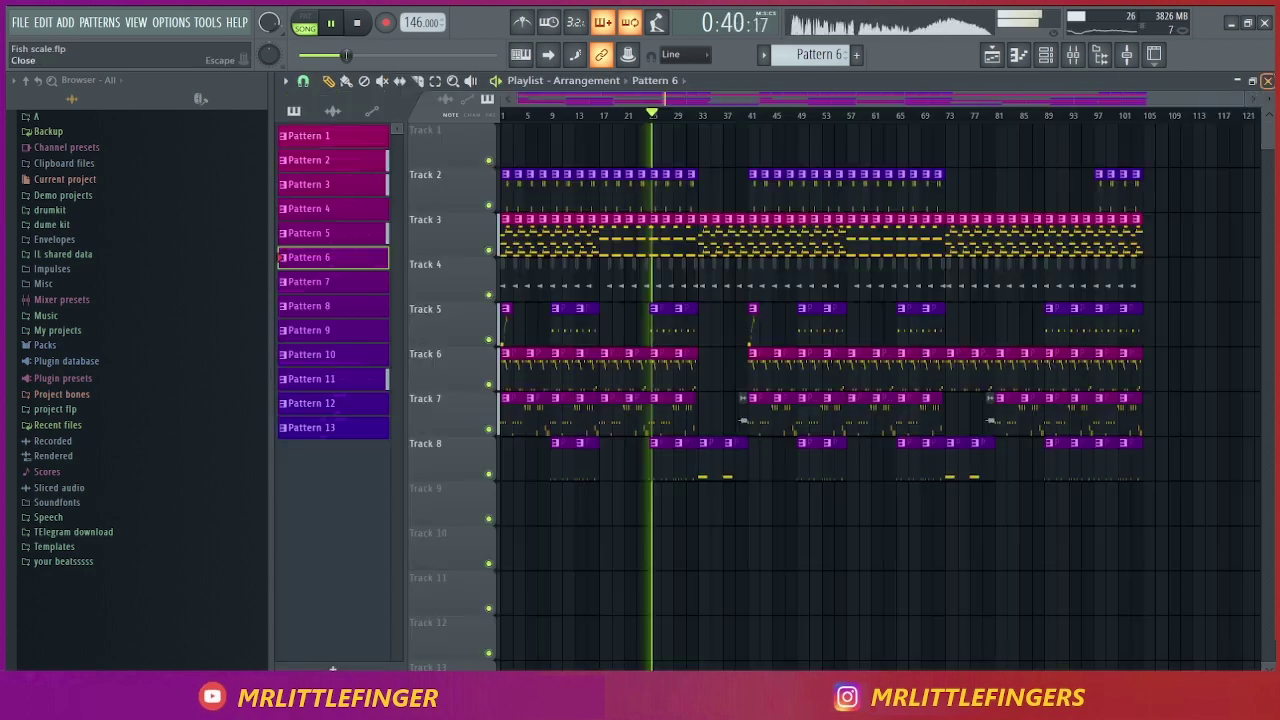
# Examine the Kick 3 notes of Pattern 8 and Pattern 9 from Track 8, returning to the playlist after each
pyautogui.doubleClick(654, 466)
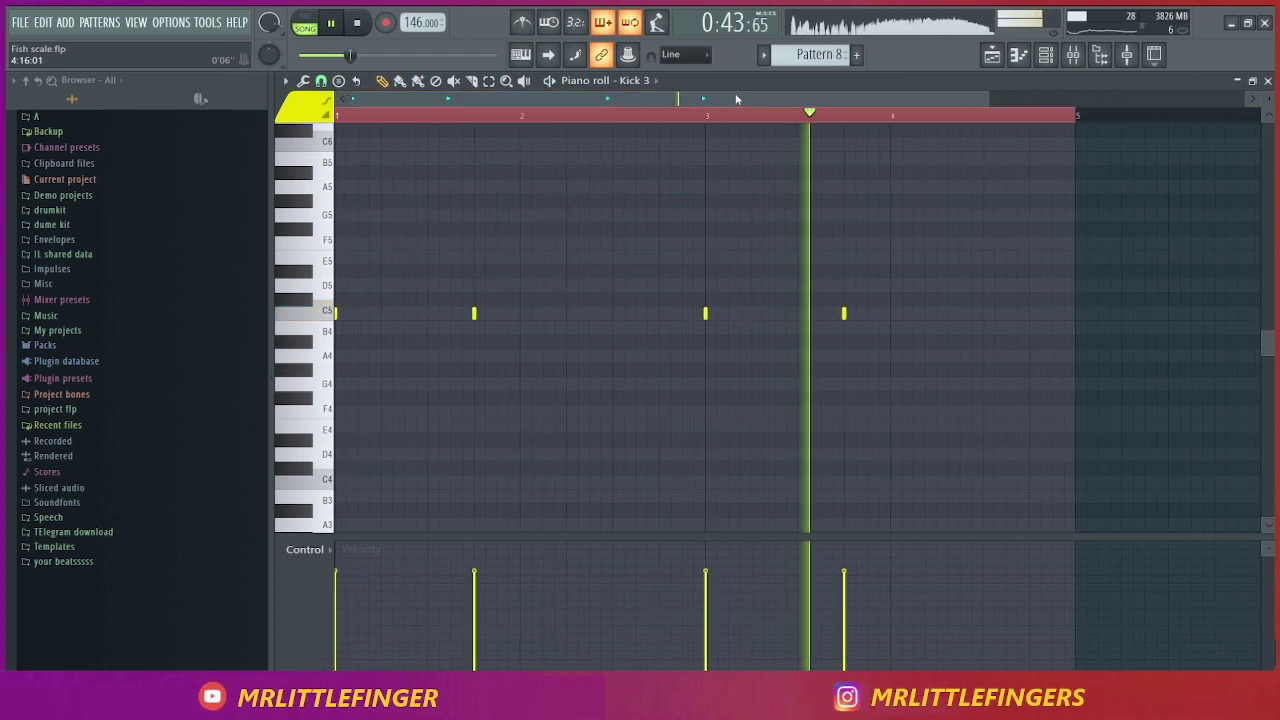
pyautogui.click(992, 55)
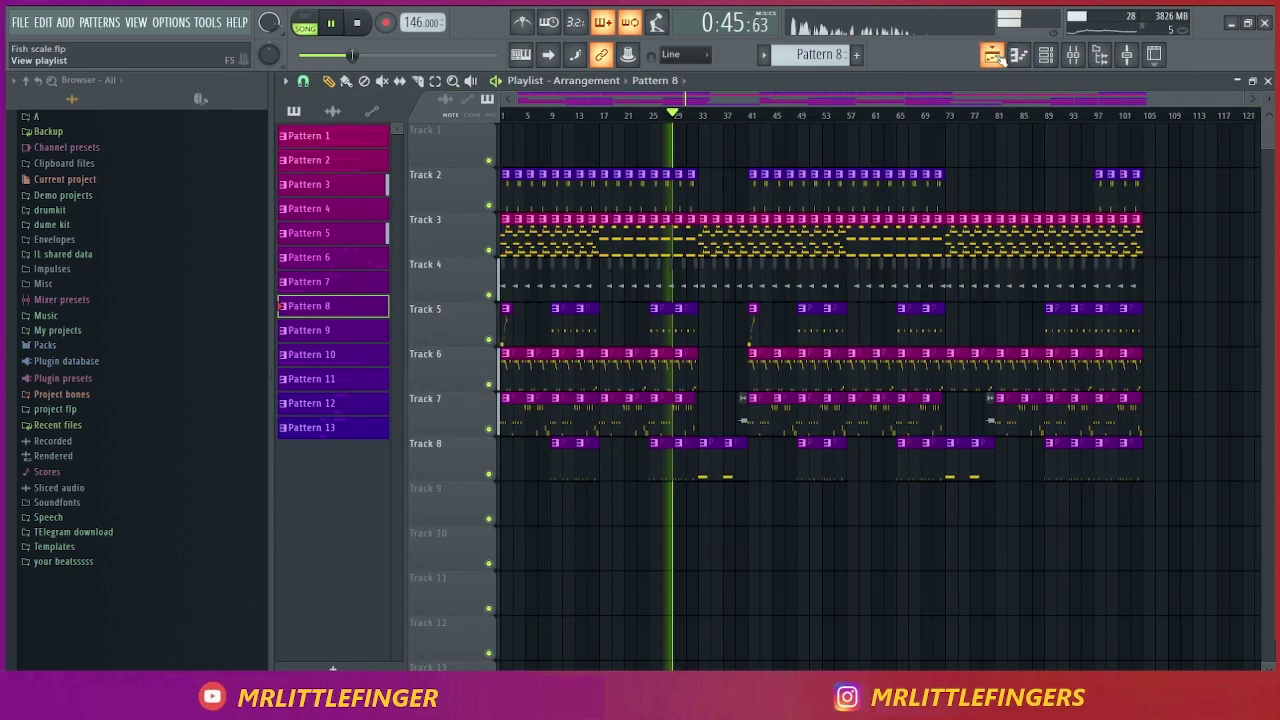
pyautogui.doubleClick(685, 463)
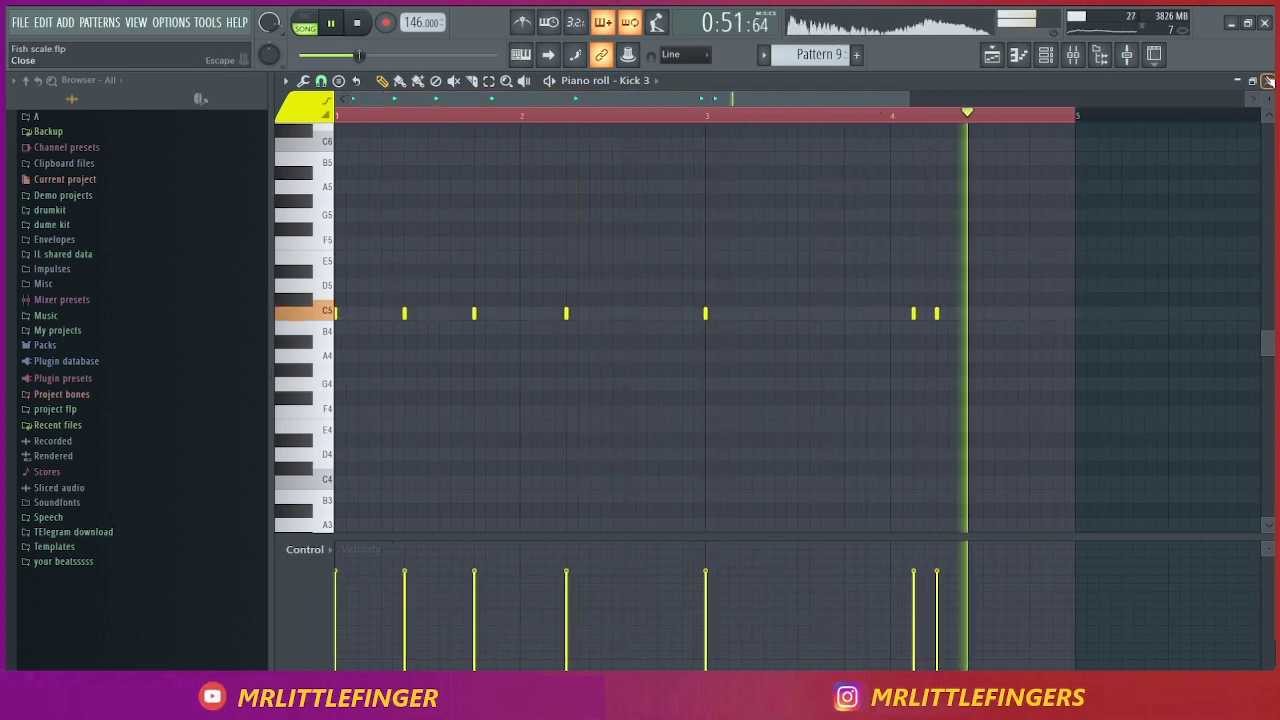
pyautogui.click(1268, 81)
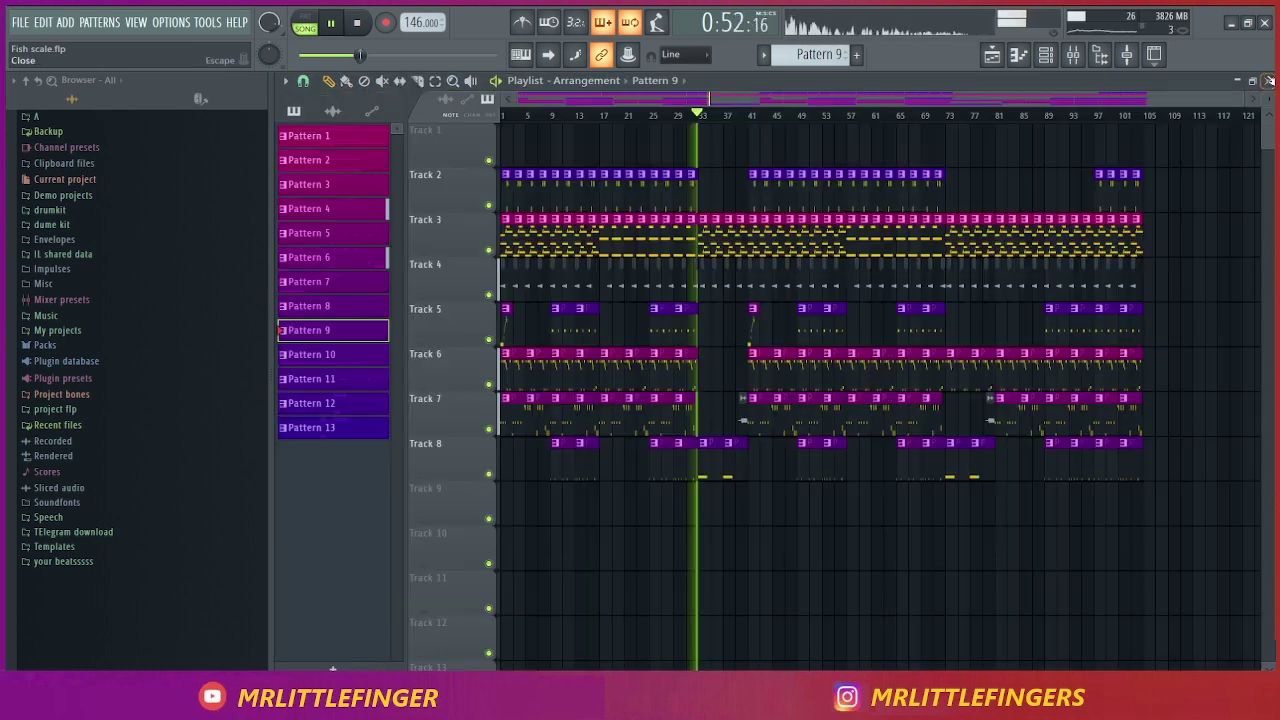
# Examine Pattern 10's Serum notes and Pattern 11's Open Hat 5 notes in the piano roll, returning to the playlist
pyautogui.doubleClick(709, 460)
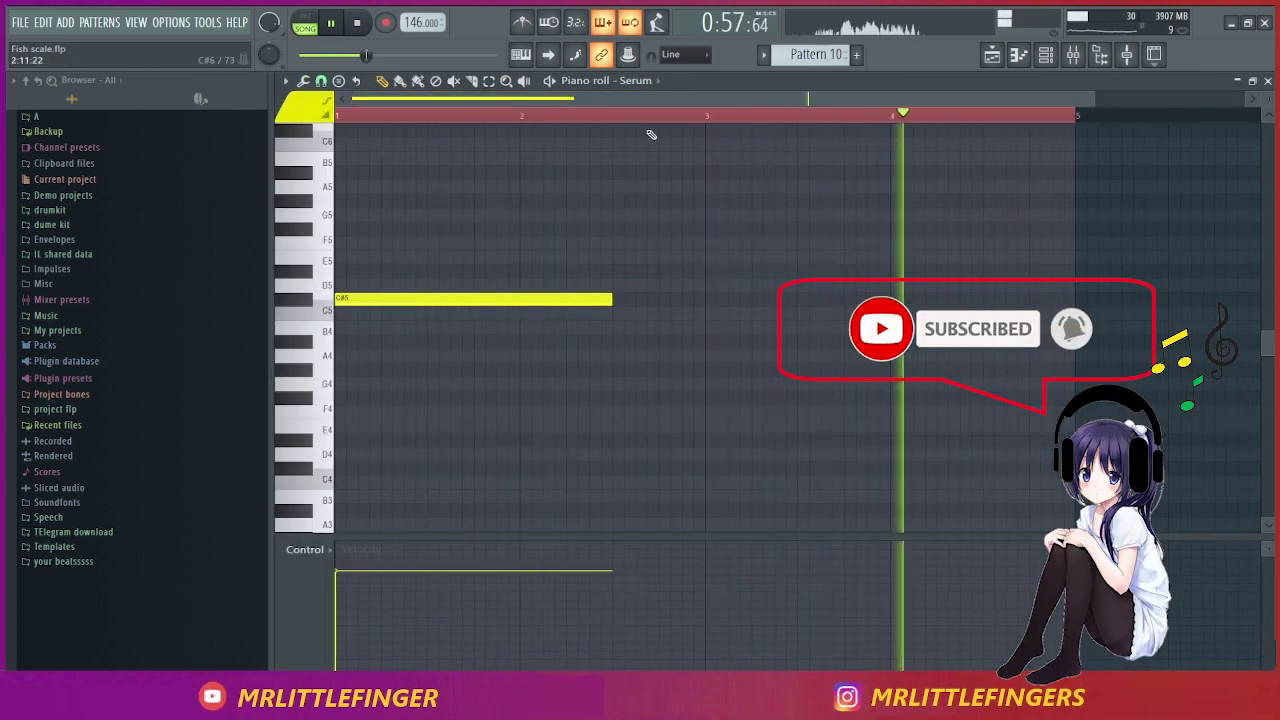
pyautogui.click(1268, 81)
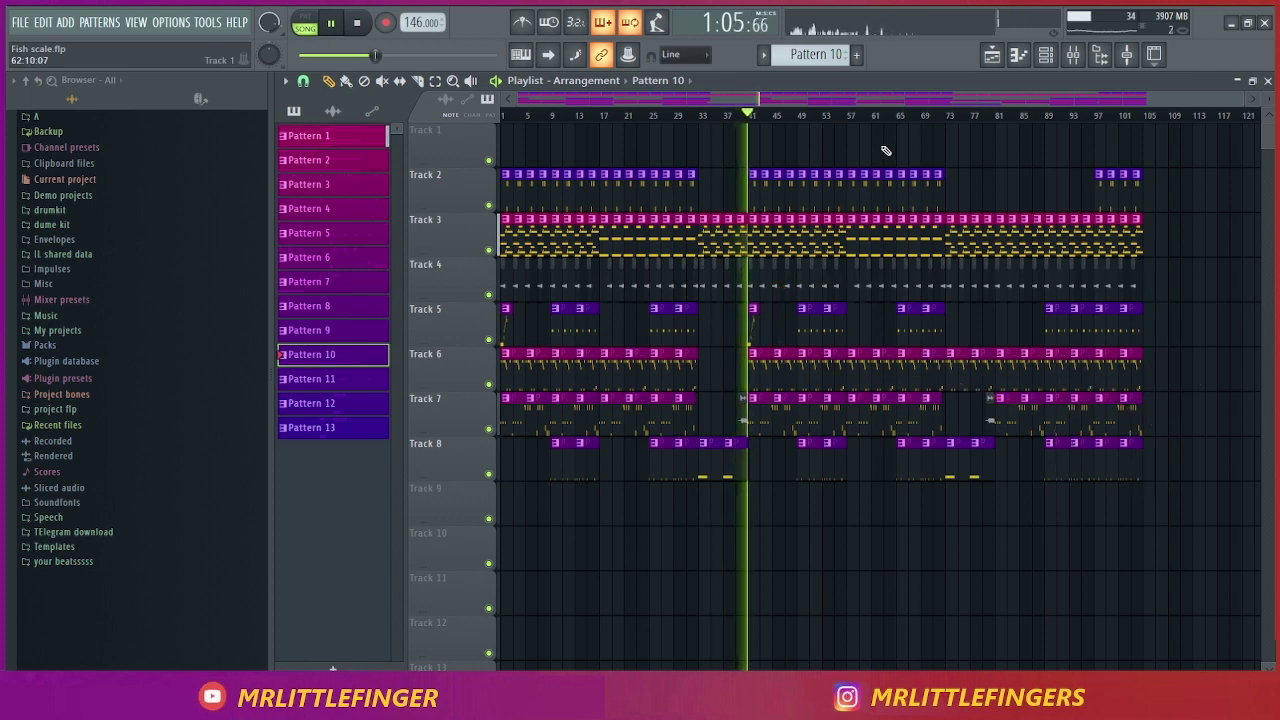
pyautogui.scroll(1, 849, 117)
pyautogui.scroll(1, 849, 117)
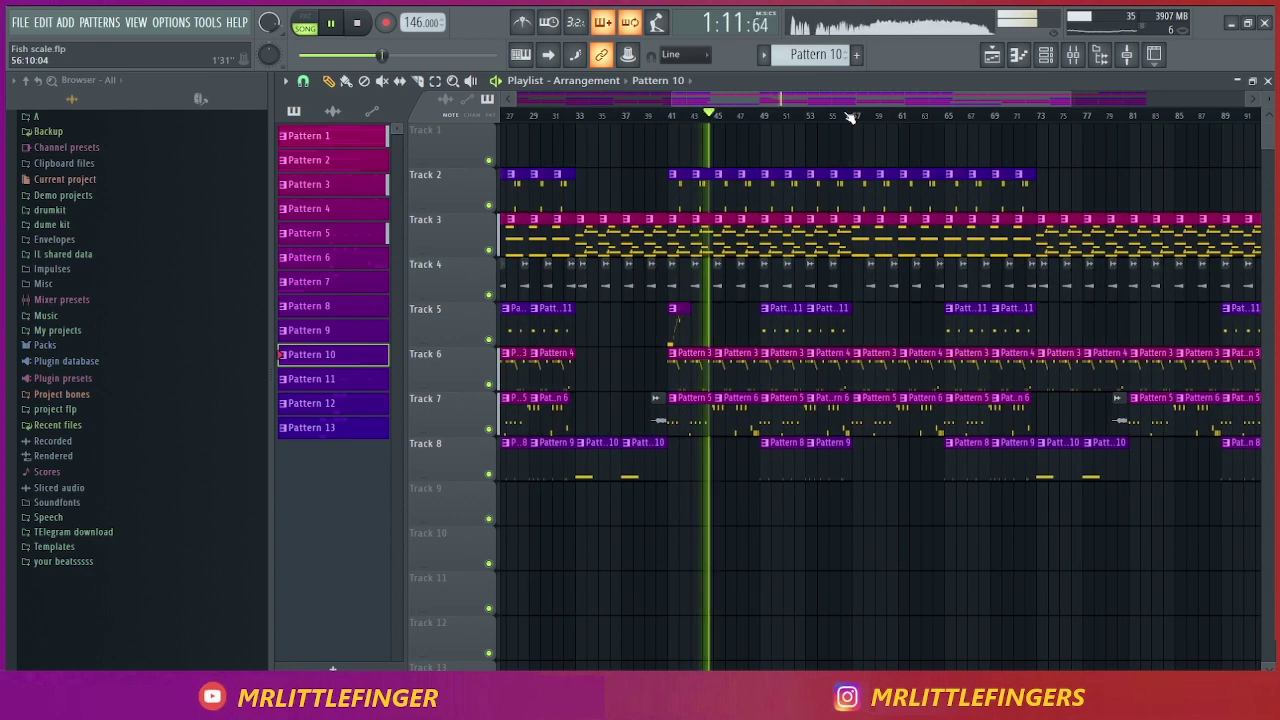
pyautogui.doubleClick(790, 328)
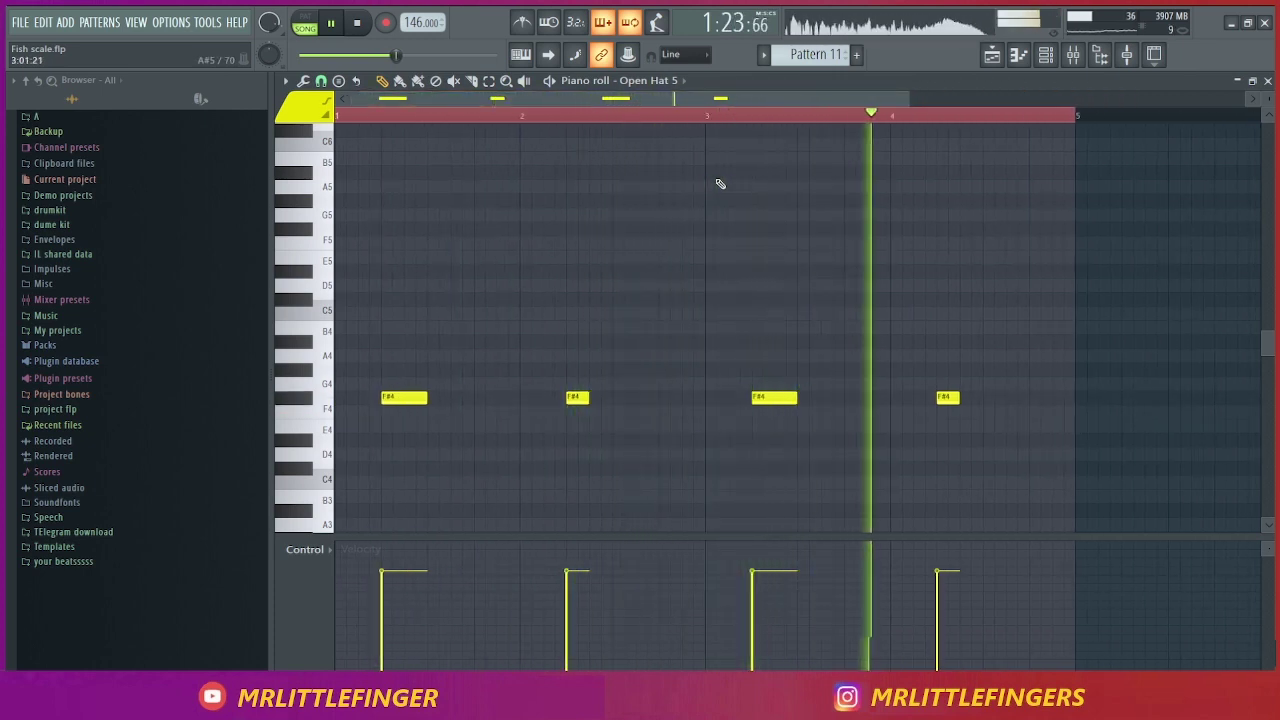
pyautogui.click(1268, 81)
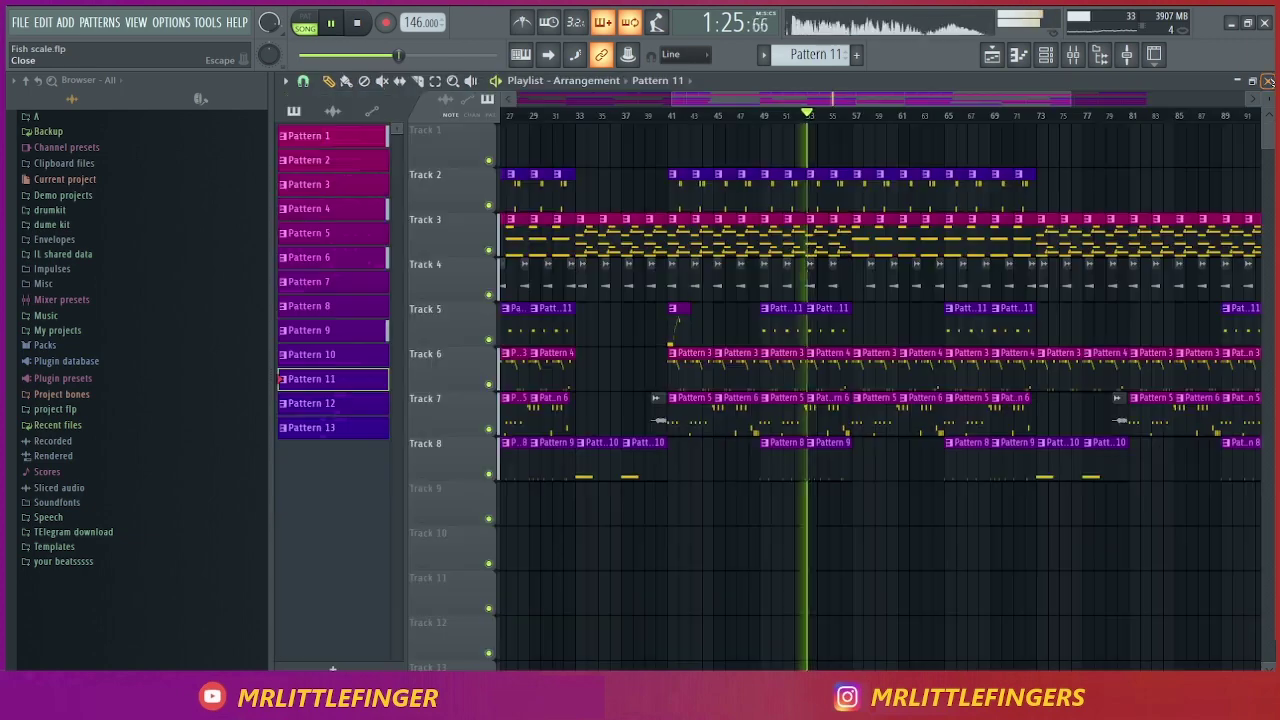
# Examine the 808 notes of Pattern 5 in the piano roll and return to the playlist
pyautogui.scroll(-2, 1110, 118)
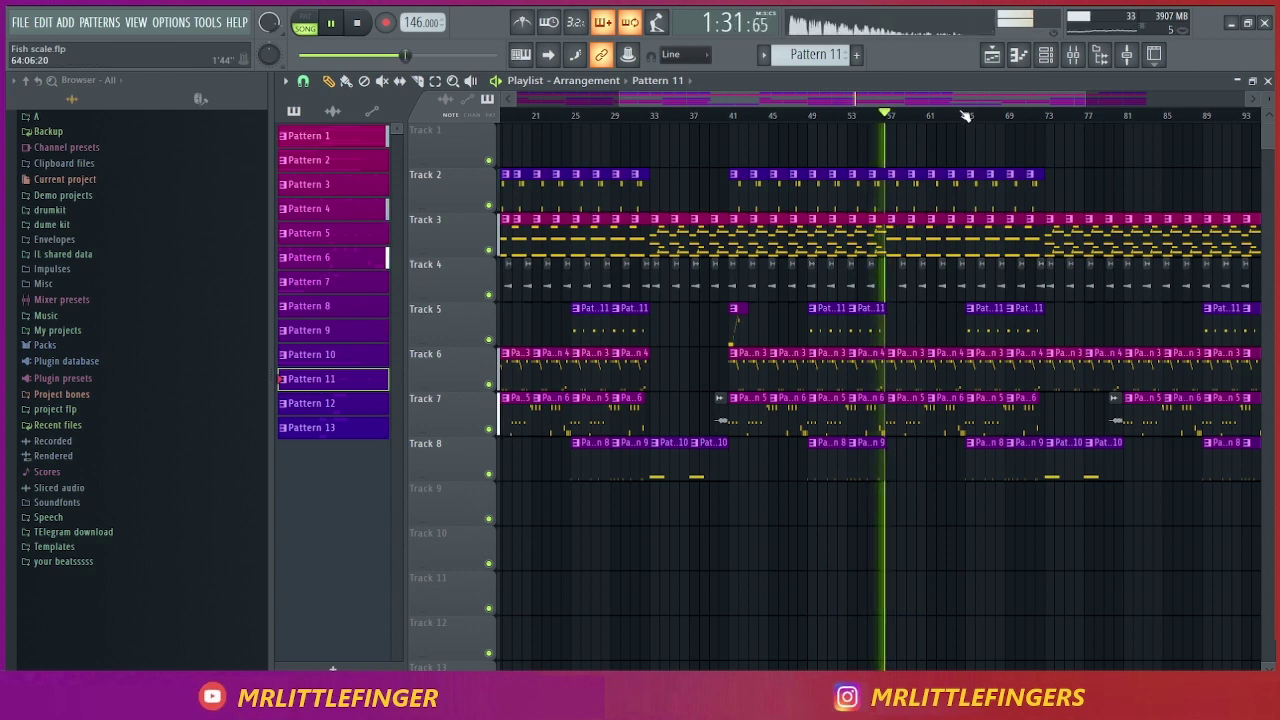
pyautogui.scroll(-3, 988, 119)
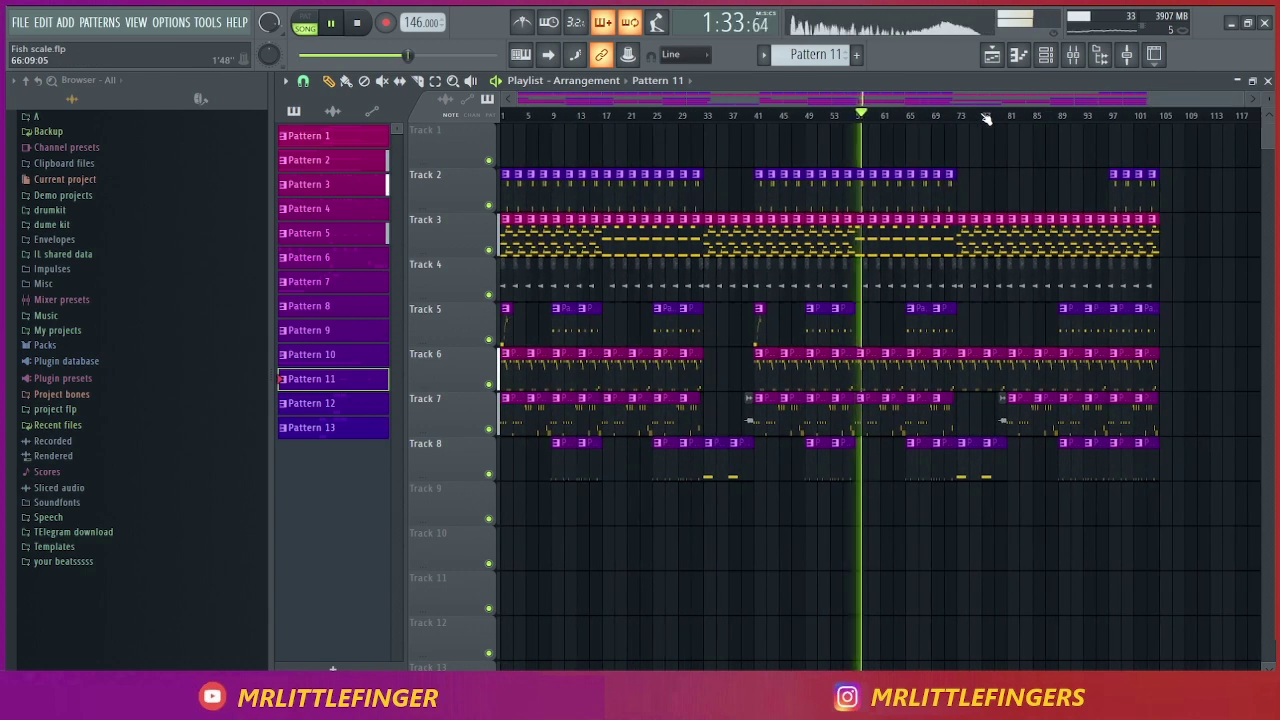
pyautogui.scroll(3, 986, 119)
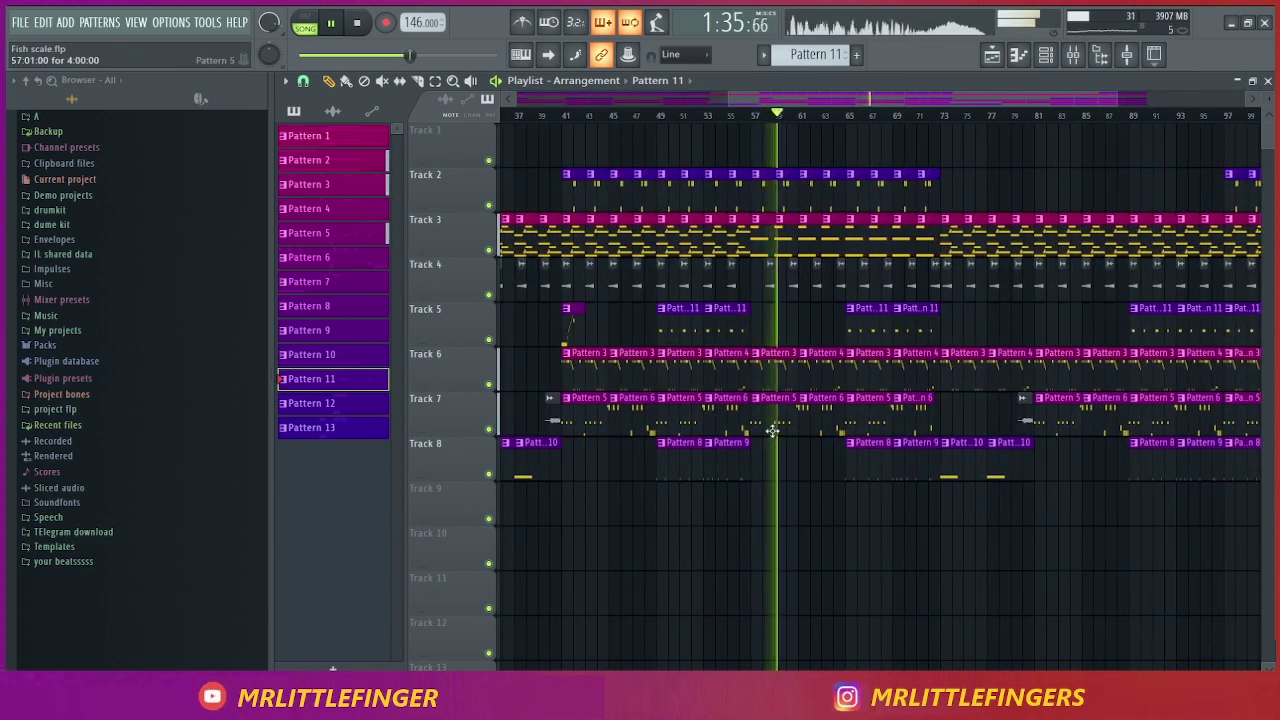
pyautogui.doubleClick(832, 231)
pyautogui.hscroll(-2, 866, 107)
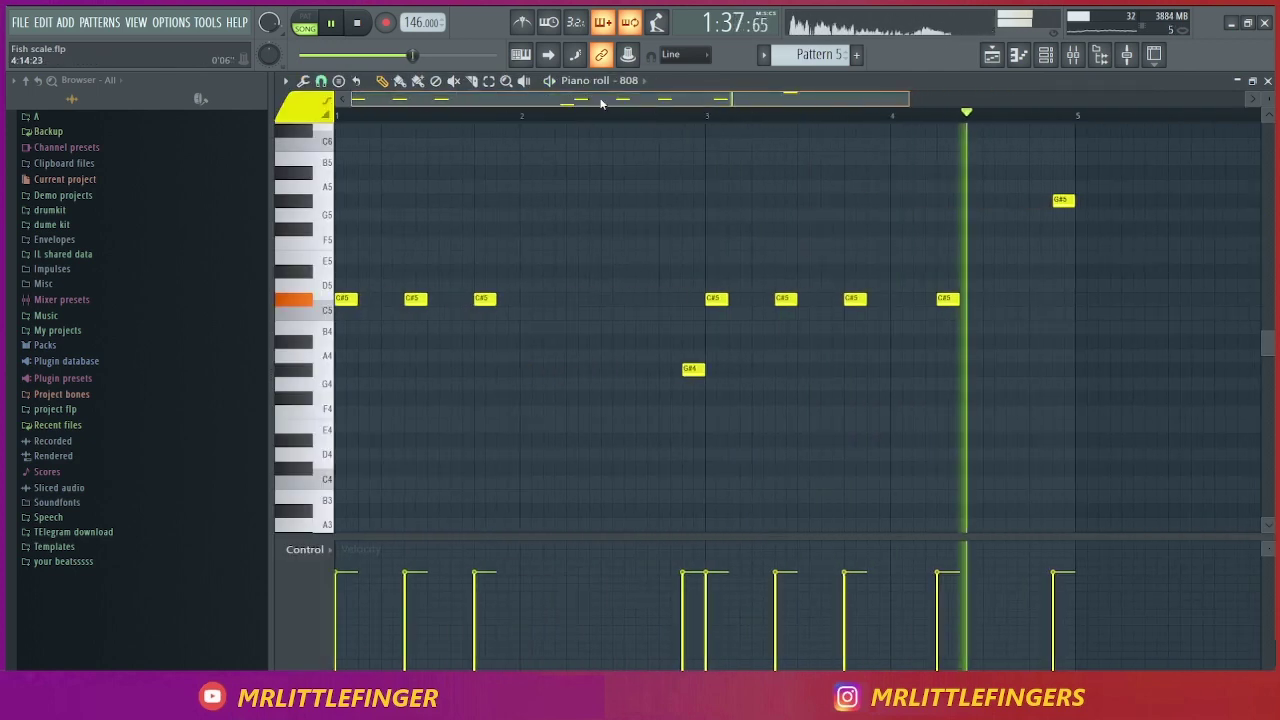
pyautogui.click(1267, 81)
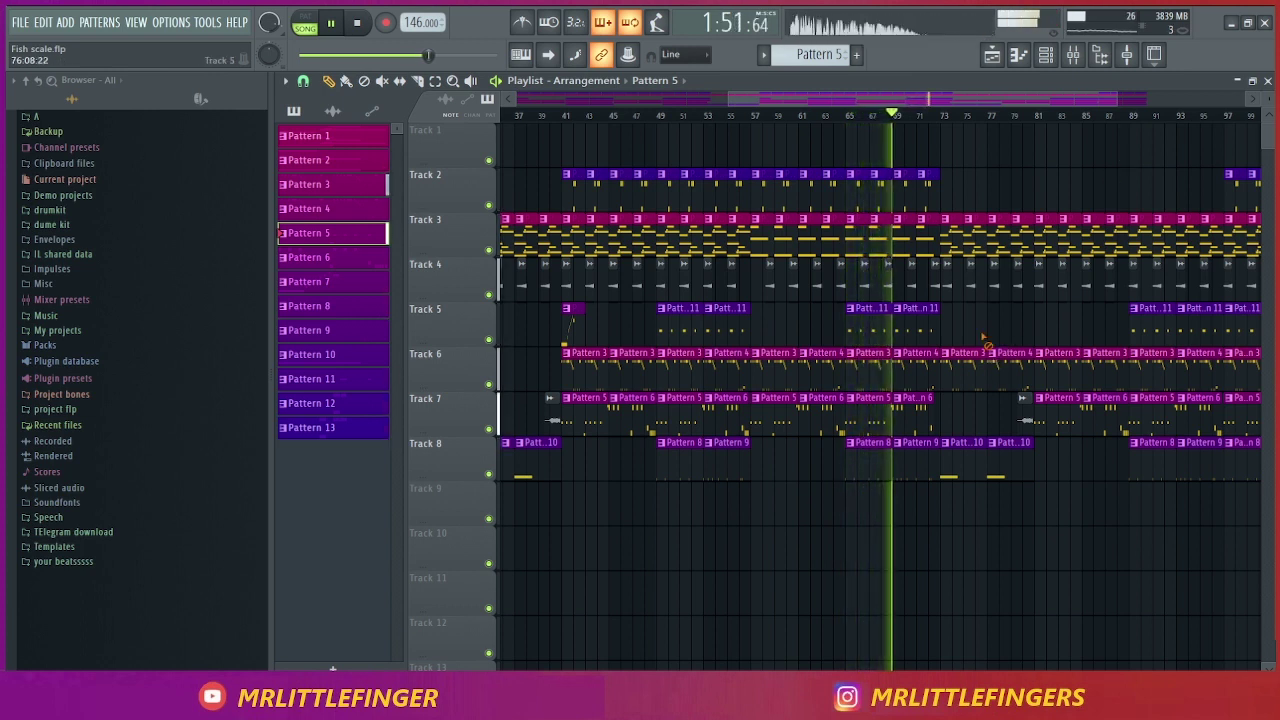
# Mute the Pattern 3 and Pattern 4 clips on Track 6 between bars 73 and 81, and unmute both again
pyautogui.keyDown('alt'); pyautogui.rightClick(982, 370); pyautogui.keyUp('alt')
pyautogui.keyDown('alt'); pyautogui.rightClick(996, 368); pyautogui.keyUp('alt')
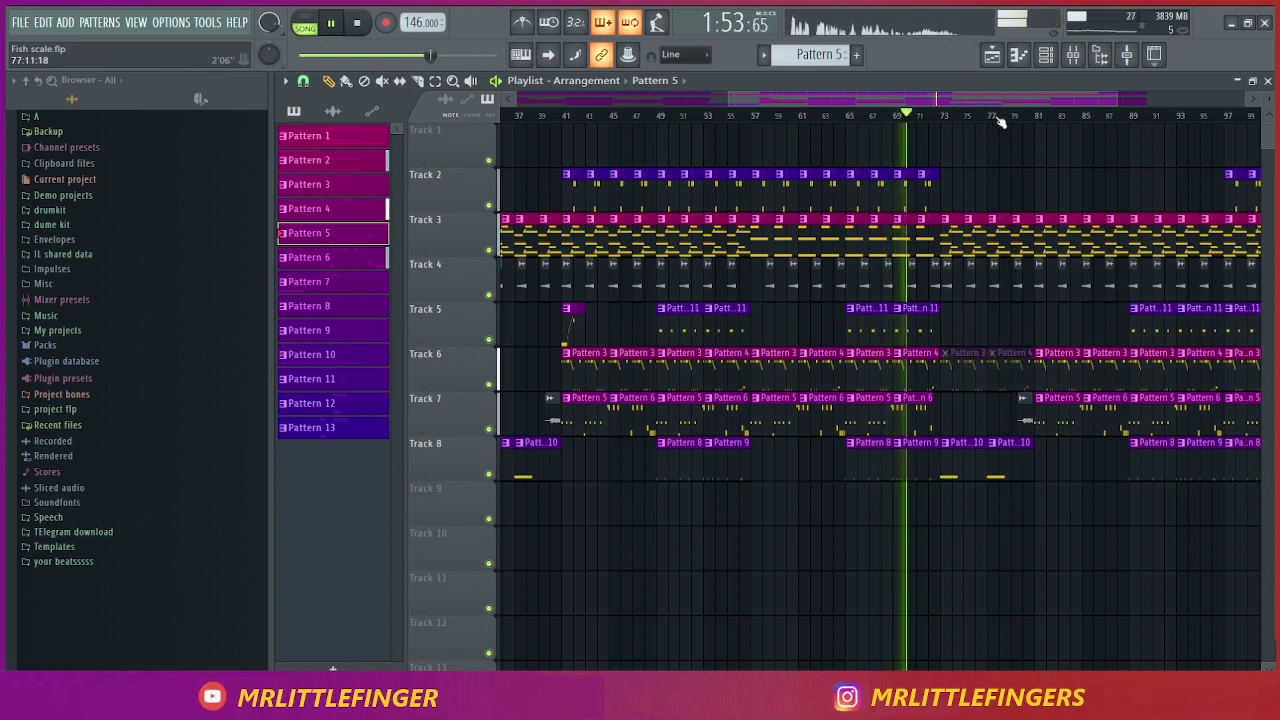
pyautogui.scroll(-2, 1000, 120)
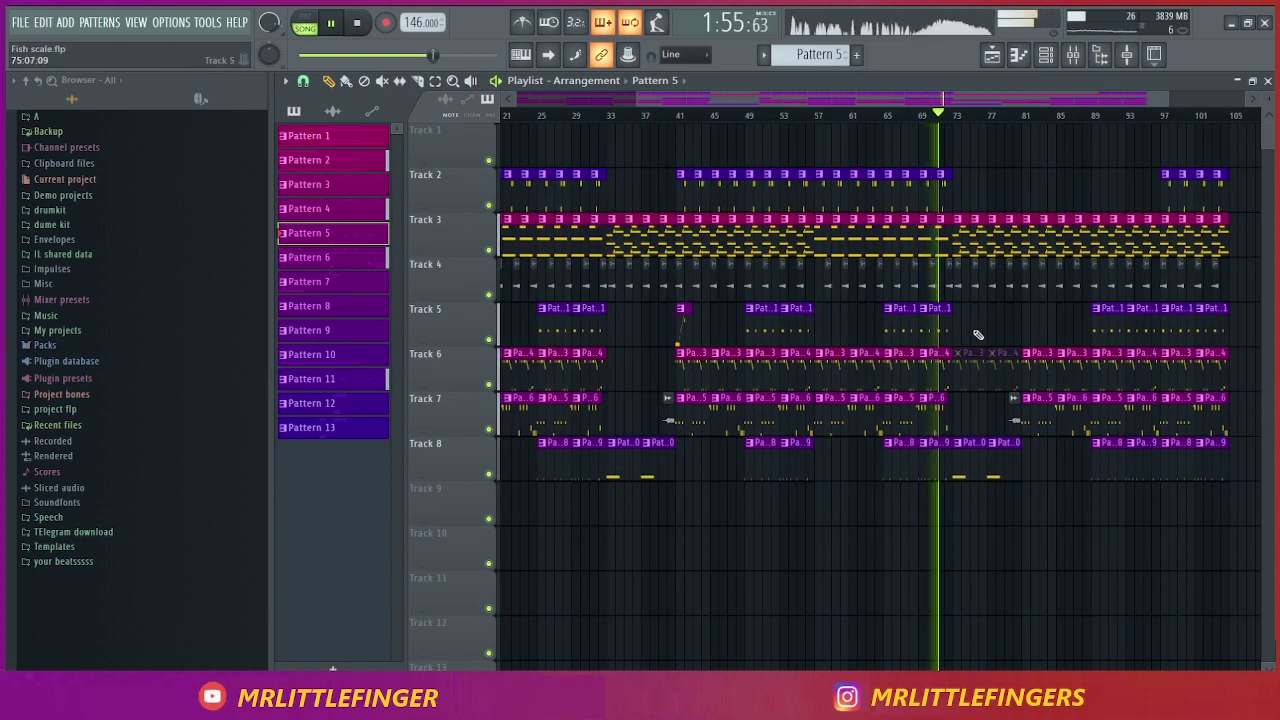
pyautogui.keyDown('alt'); pyautogui.rightClick(983, 366); pyautogui.keyUp('alt')
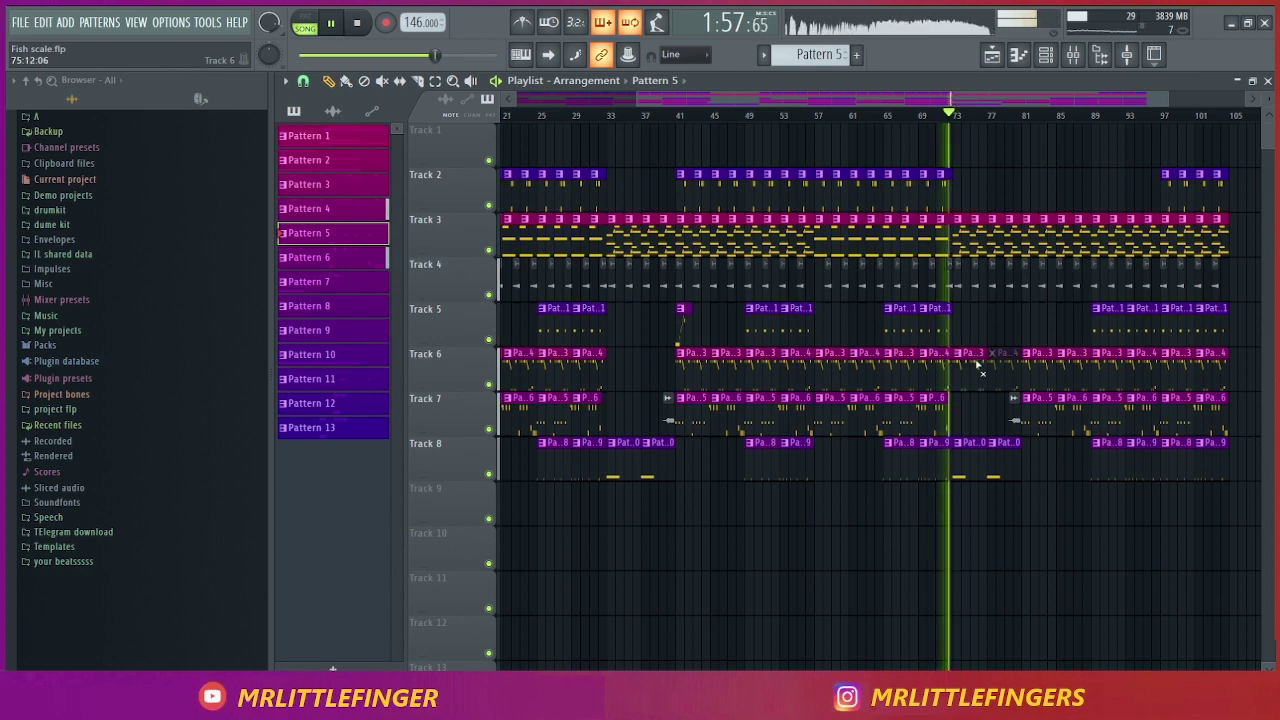
pyautogui.keyDown('alt'); pyautogui.rightClick(1006, 368); pyautogui.keyUp('alt')
pyautogui.scroll(-2, 1035, 121)
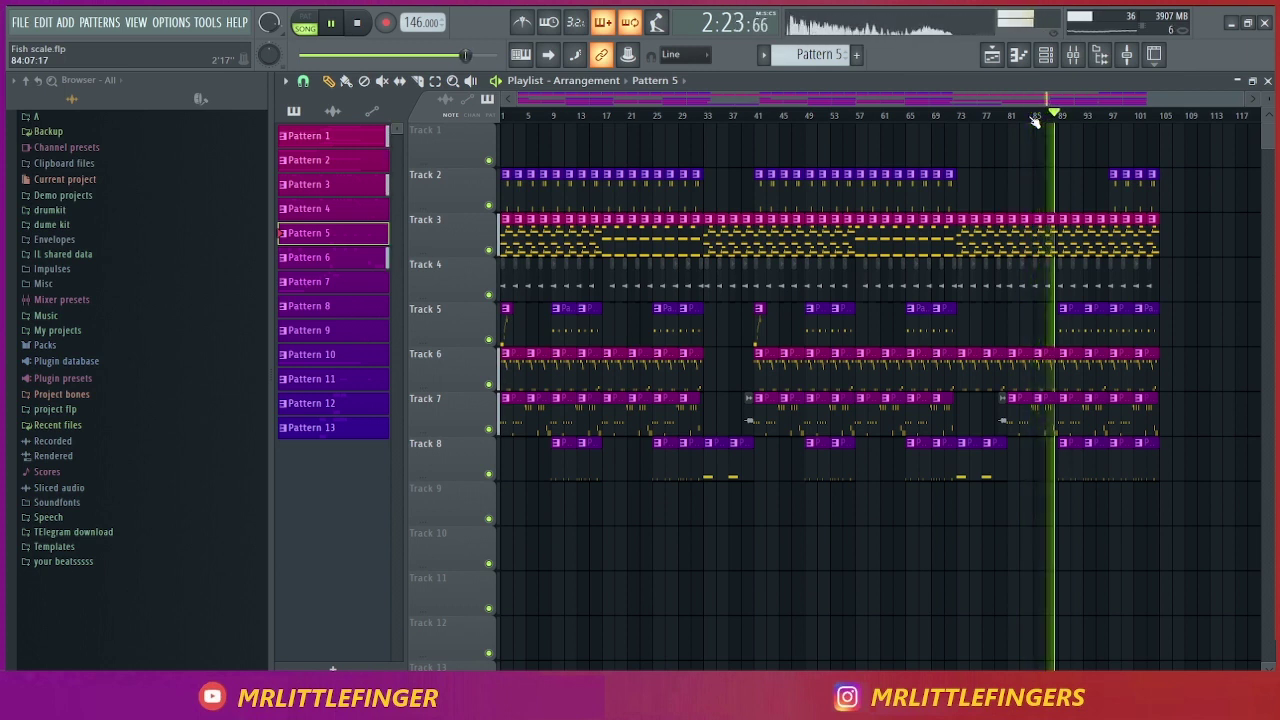
# Show the channel rack and view the patch loaded in the first Omnisphere channel, closing the plugin after viewing
pyautogui.click(1046, 58)
pyautogui.click(457, 182)
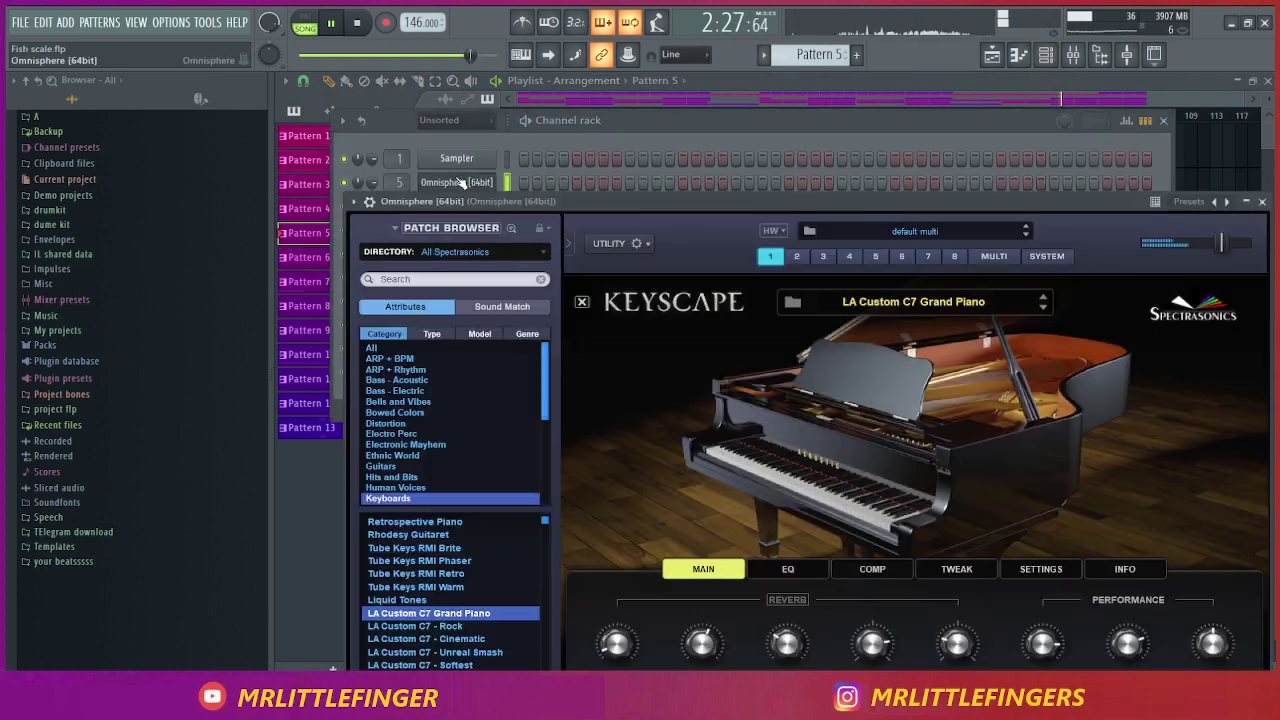
pyautogui.moveTo(605, 204); pyautogui.dragTo(478, 121)
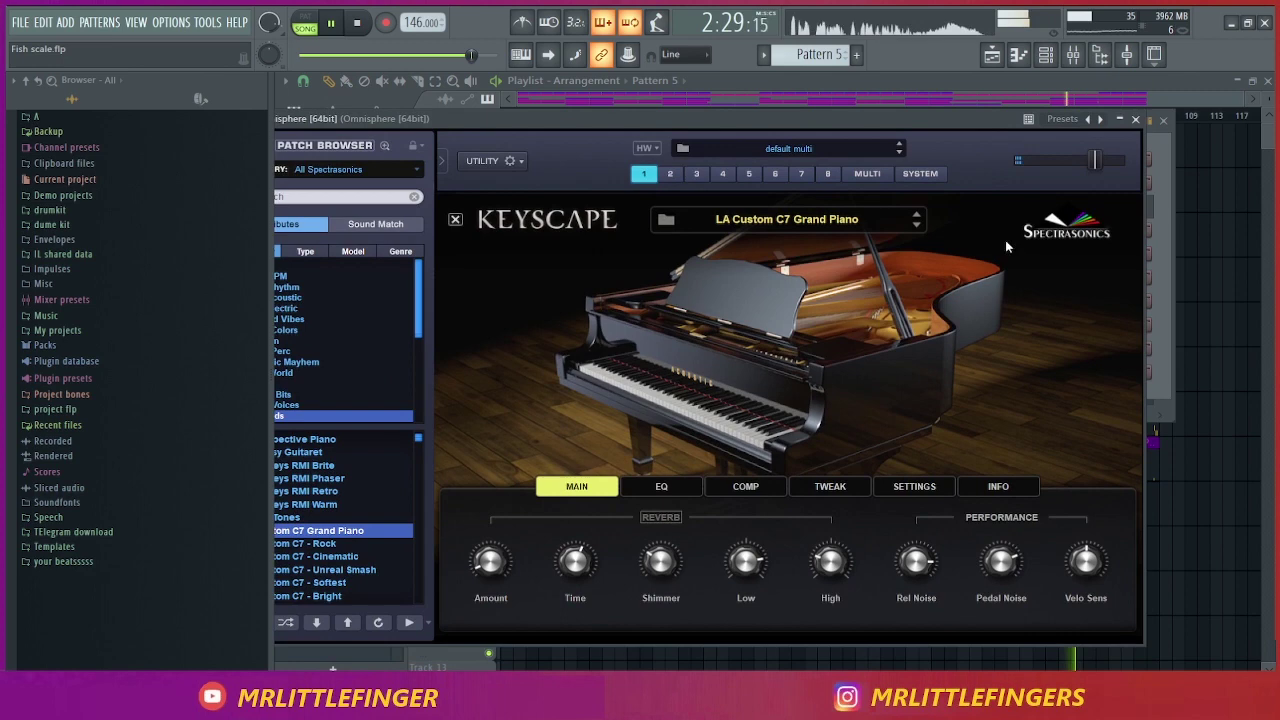
pyautogui.click(1137, 120)
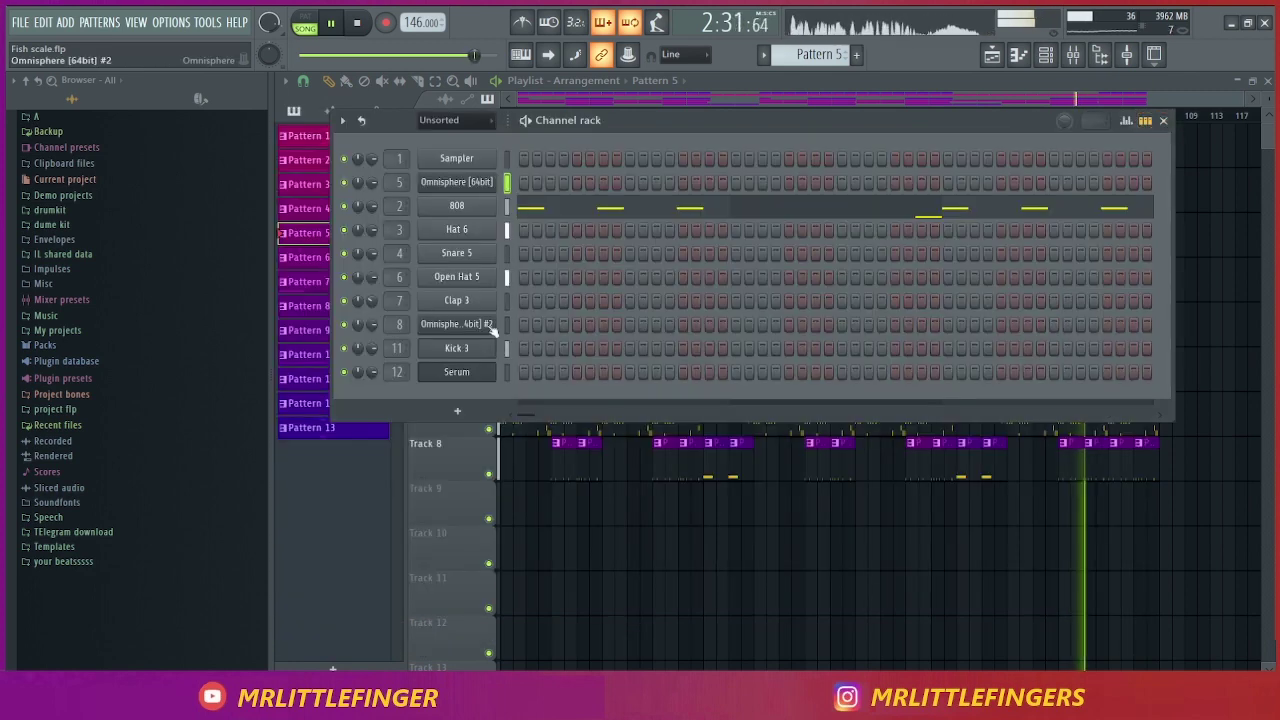
# View the Serum channel's preset and settings, closing the plugin and the channel rack after viewing
pyautogui.click(458, 372)
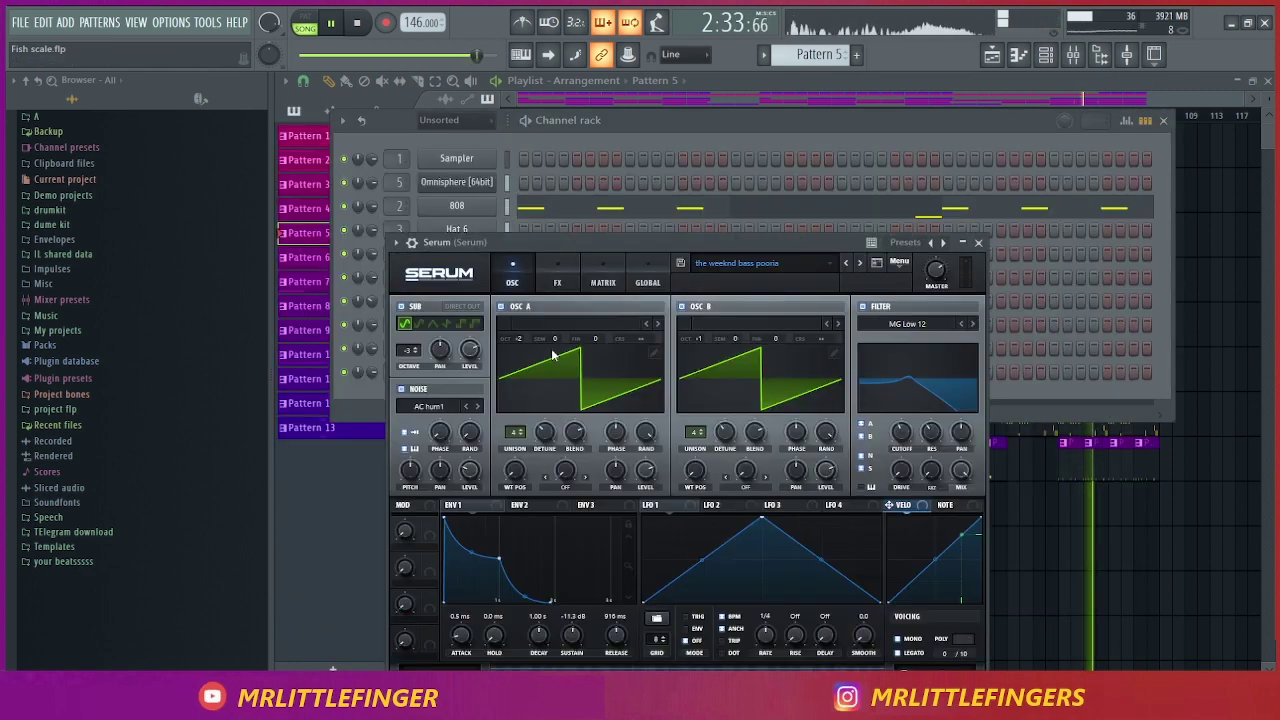
pyautogui.click(979, 244)
pyautogui.click(1165, 120)
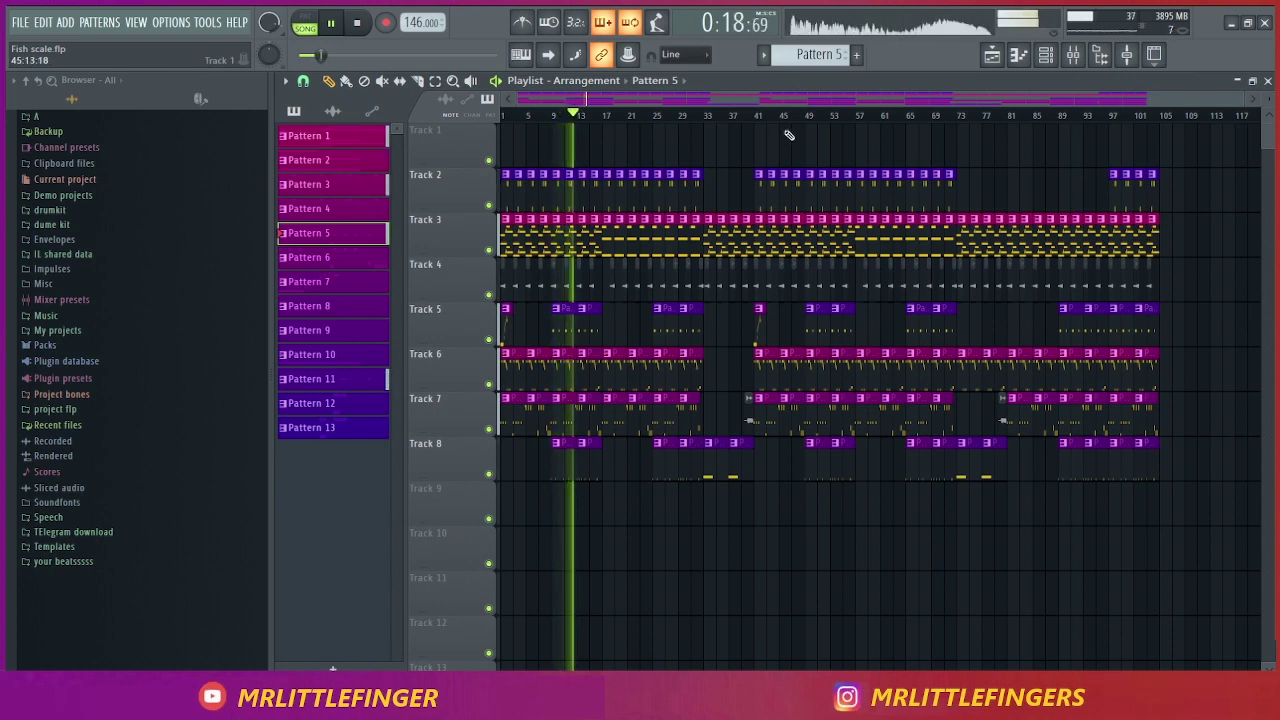
# Switch to the OBS window
pyautogui.hotkey('alt', 'Tab')
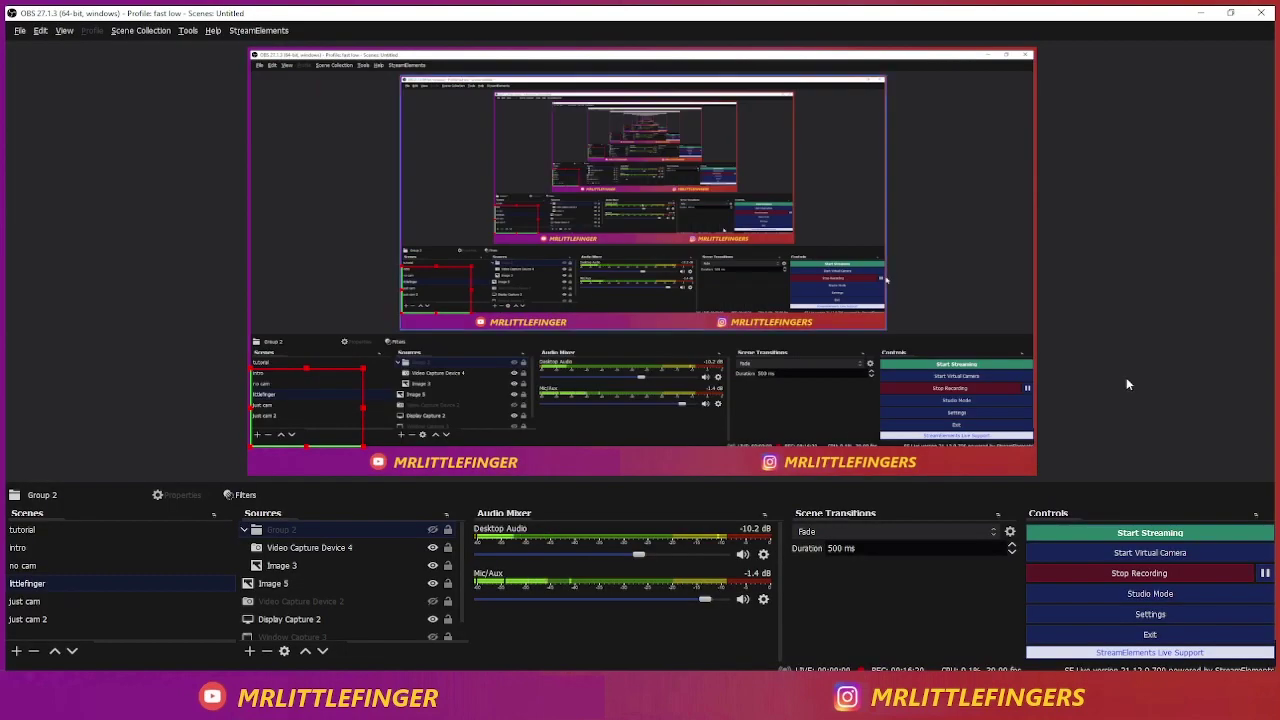